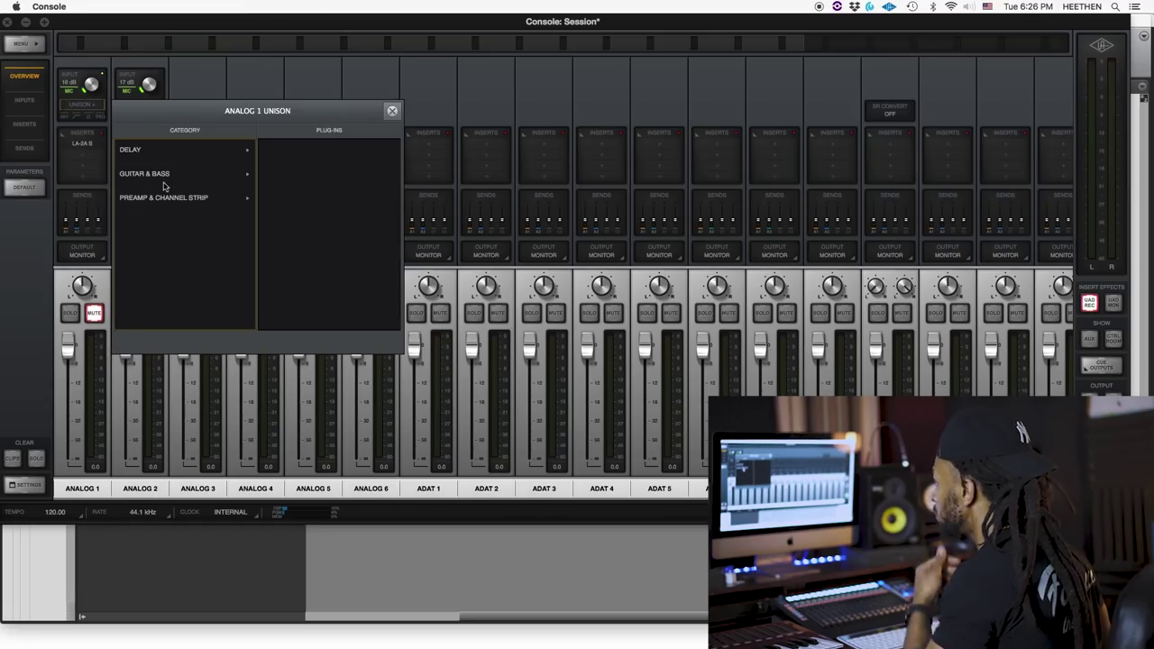
Step: Load the Neve 1073 from Preamp & Channel Strip into Analog 1's Unison slot and move its window up-left
click(182, 200)
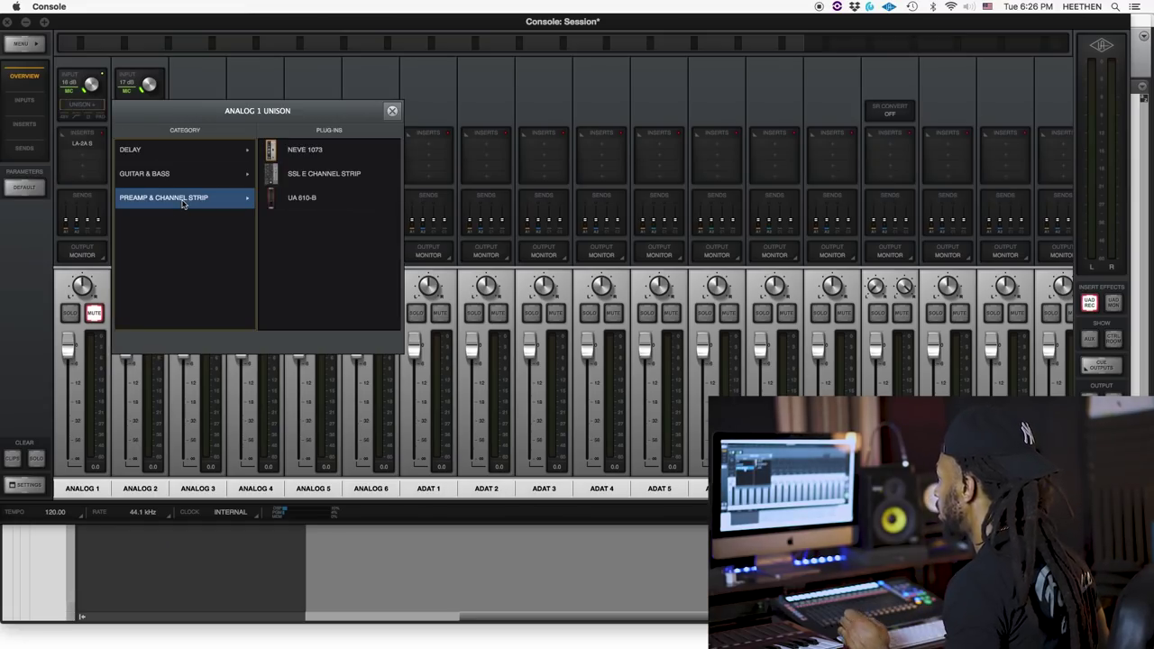
click(295, 151)
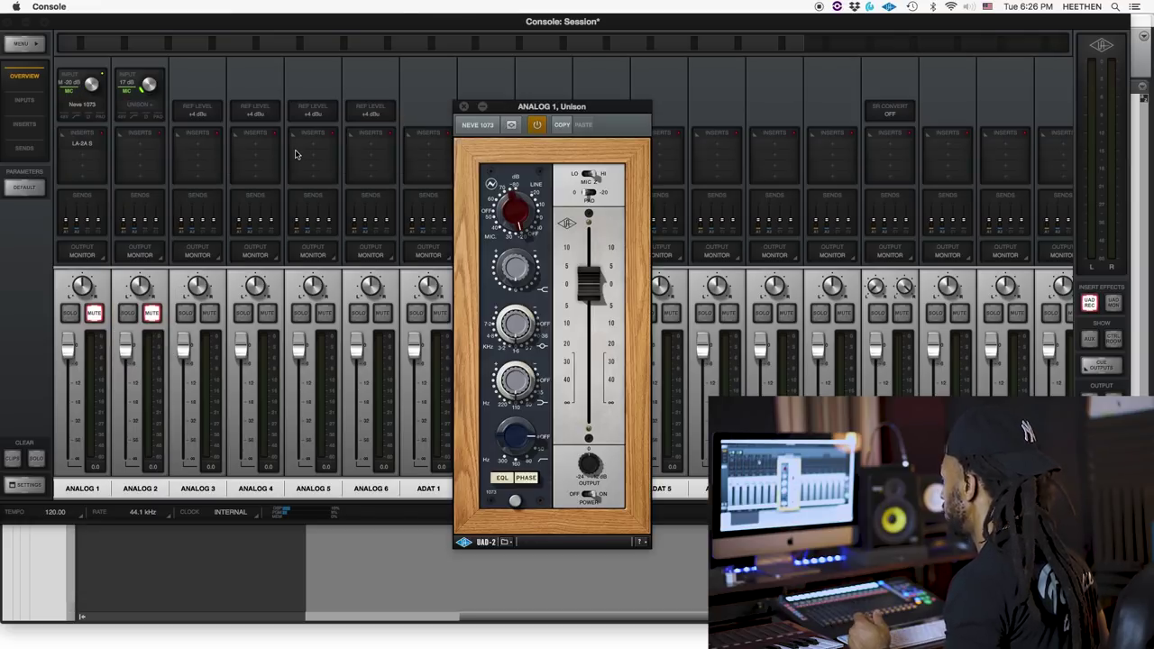
drag(577, 107, 470, 82)
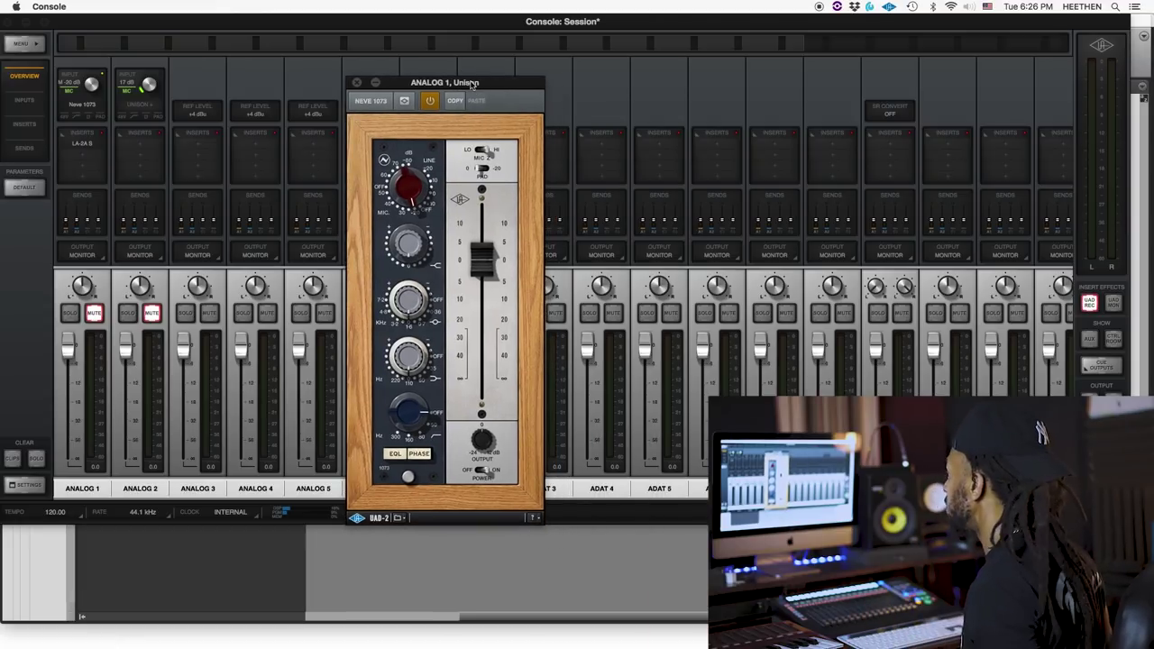
drag(472, 84, 455, 73)
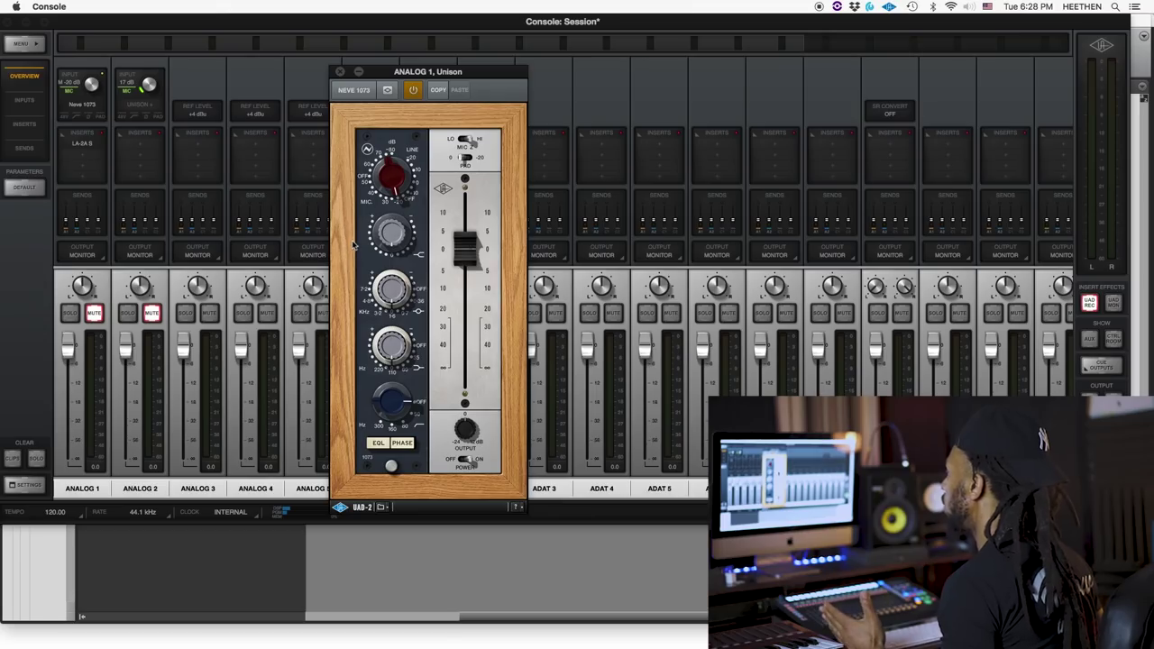
Step: Nudge the Neve 1073 window left and turn its red gain knob down until the input reads Off
drag(389, 79, 392, 80)
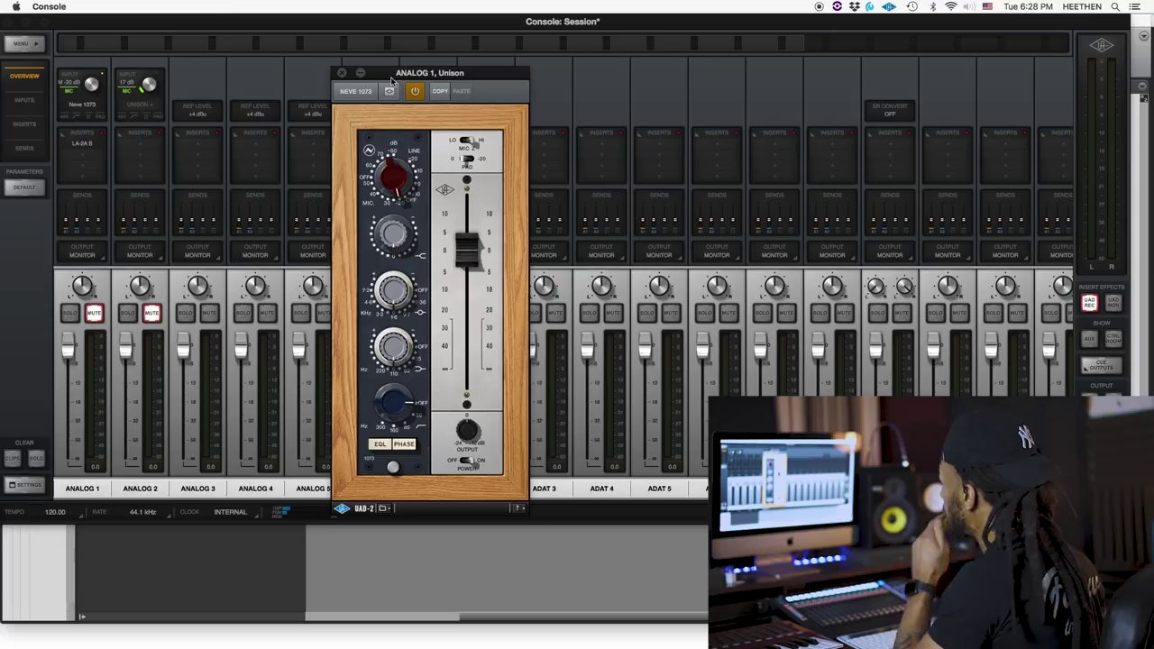
drag(392, 79, 376, 70)
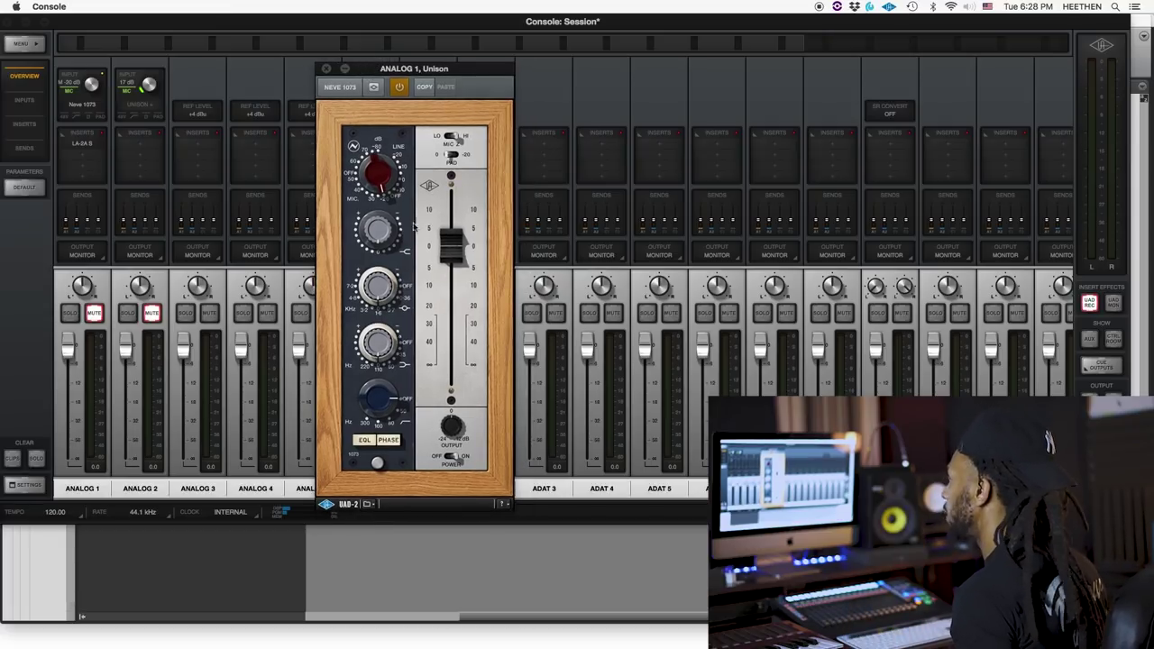
drag(368, 177, 367, 179)
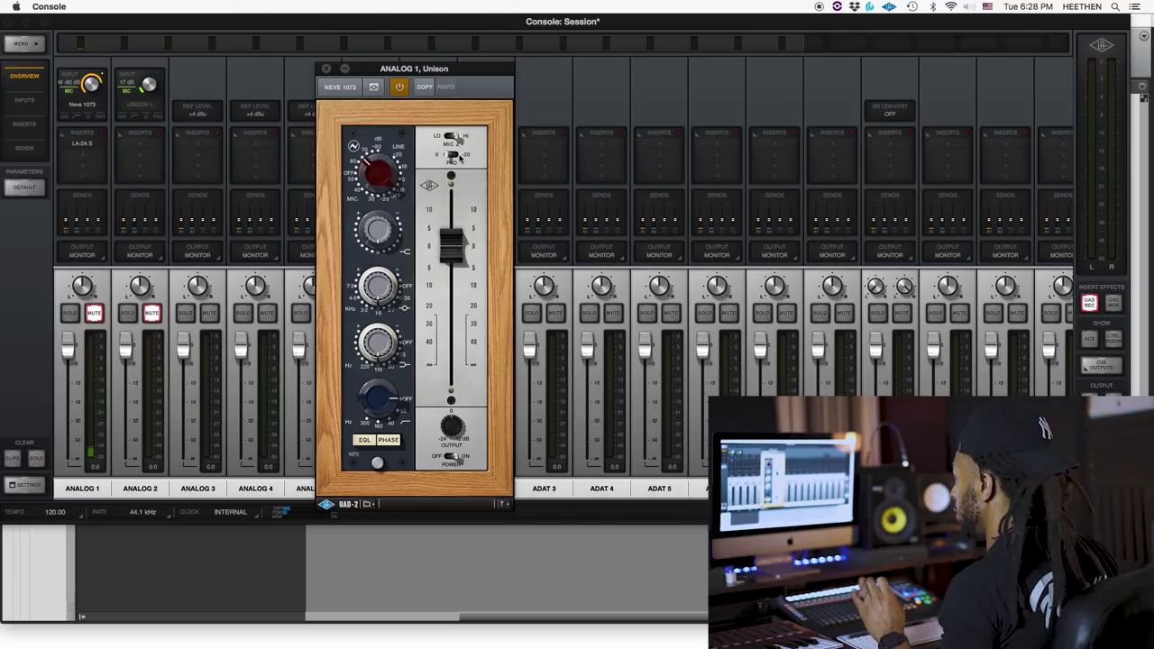
mouse_move(89, 149)
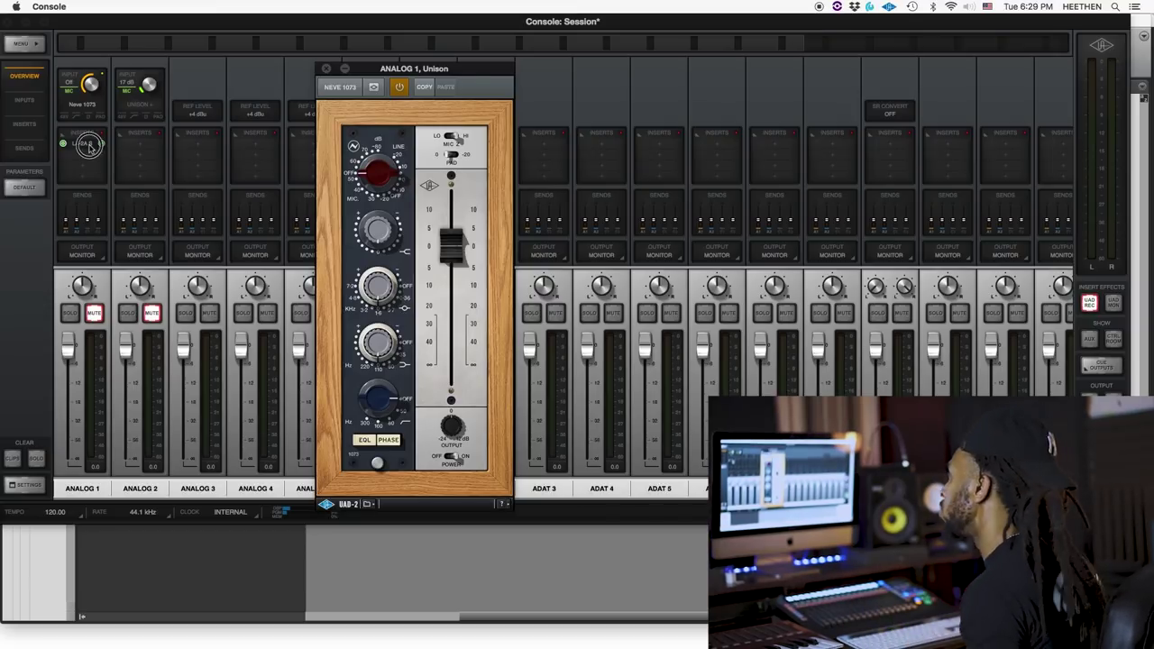
Step: Open the LA-2A S insert window, drag it right of the Neve, and dismiss the insert browser unchanged
click(83, 144)
drag(462, 88, 620, 96)
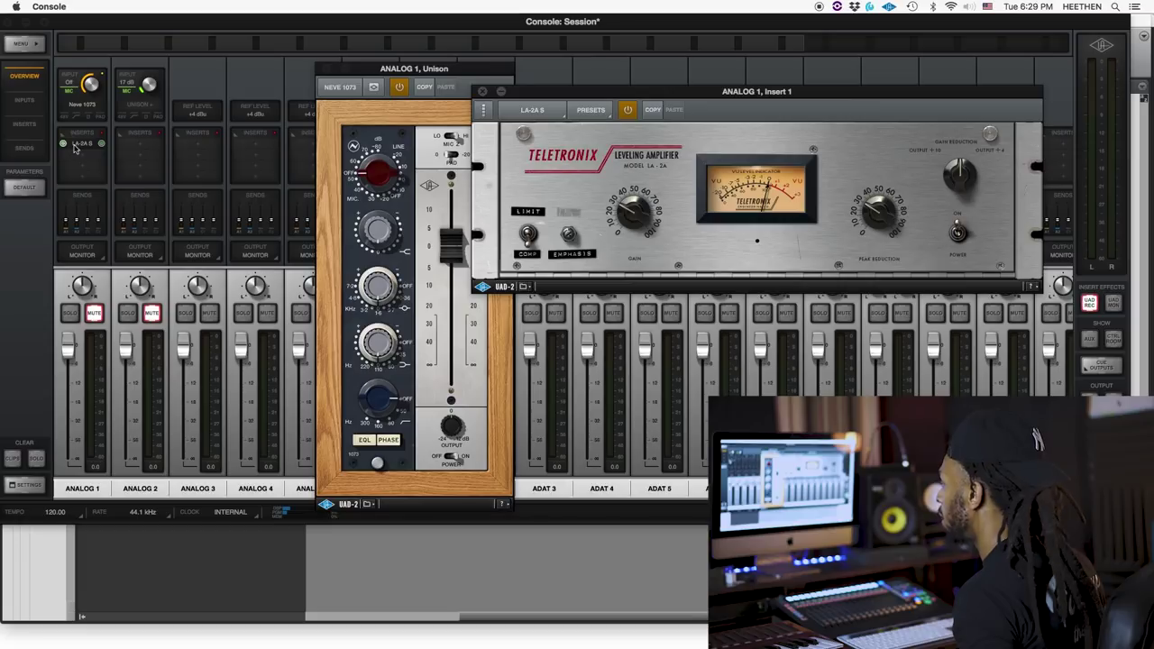
click(66, 146)
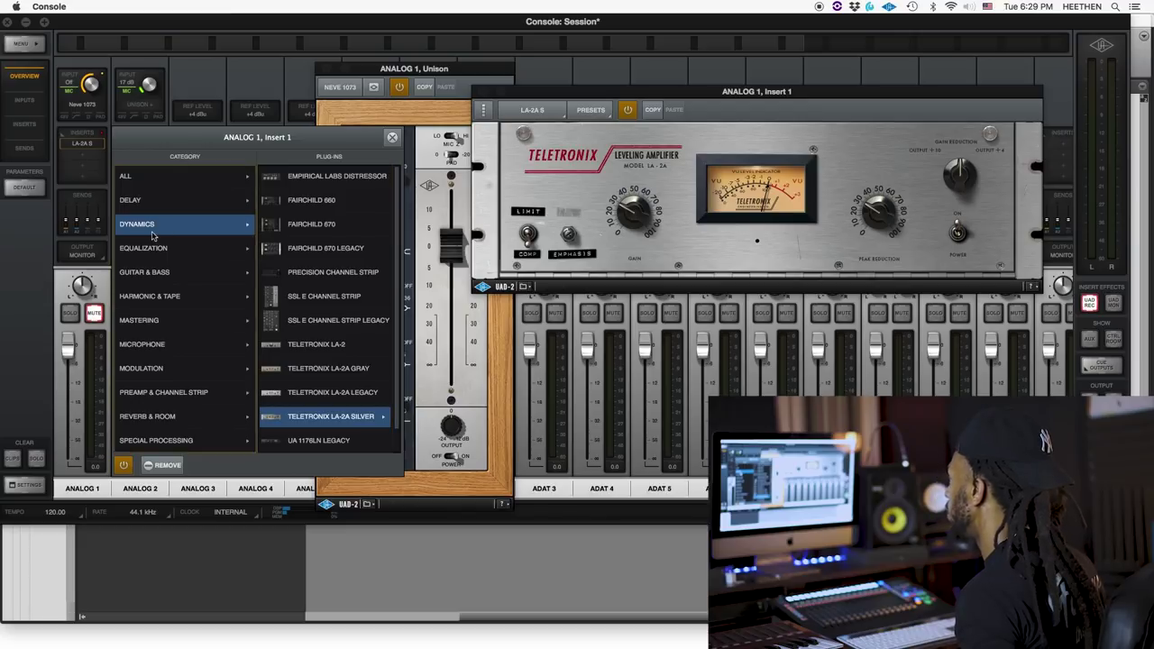
click(86, 144)
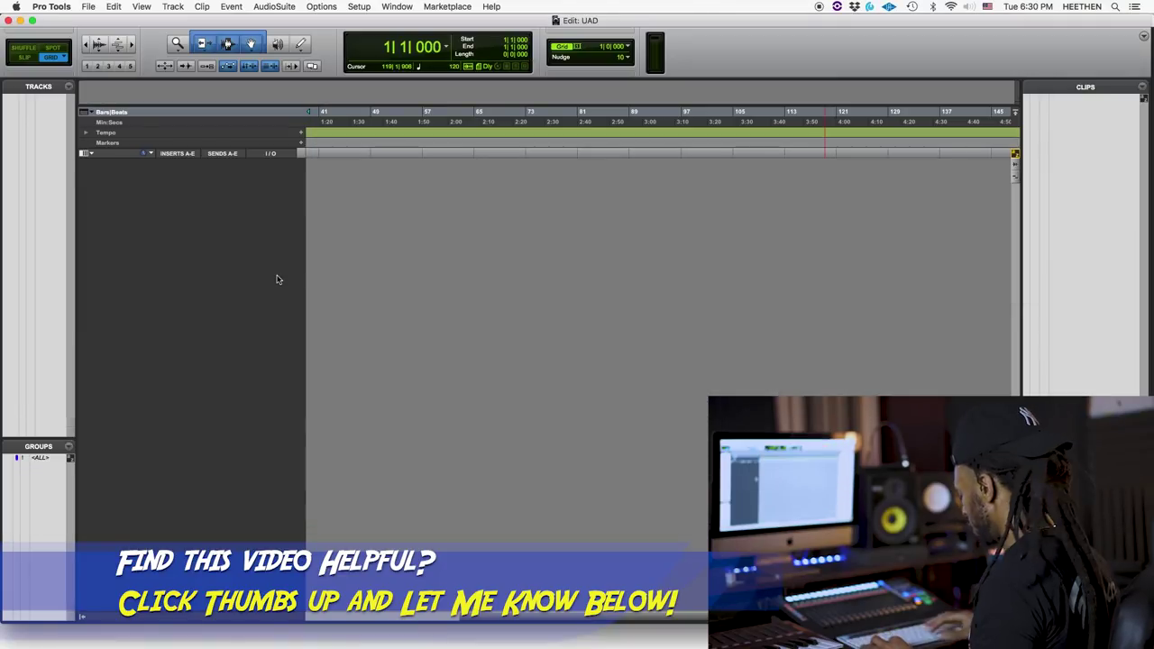
Step: Create one mono audio track, Audio 1, and drag its bottom edge to make it taller
key(super+shift+n)
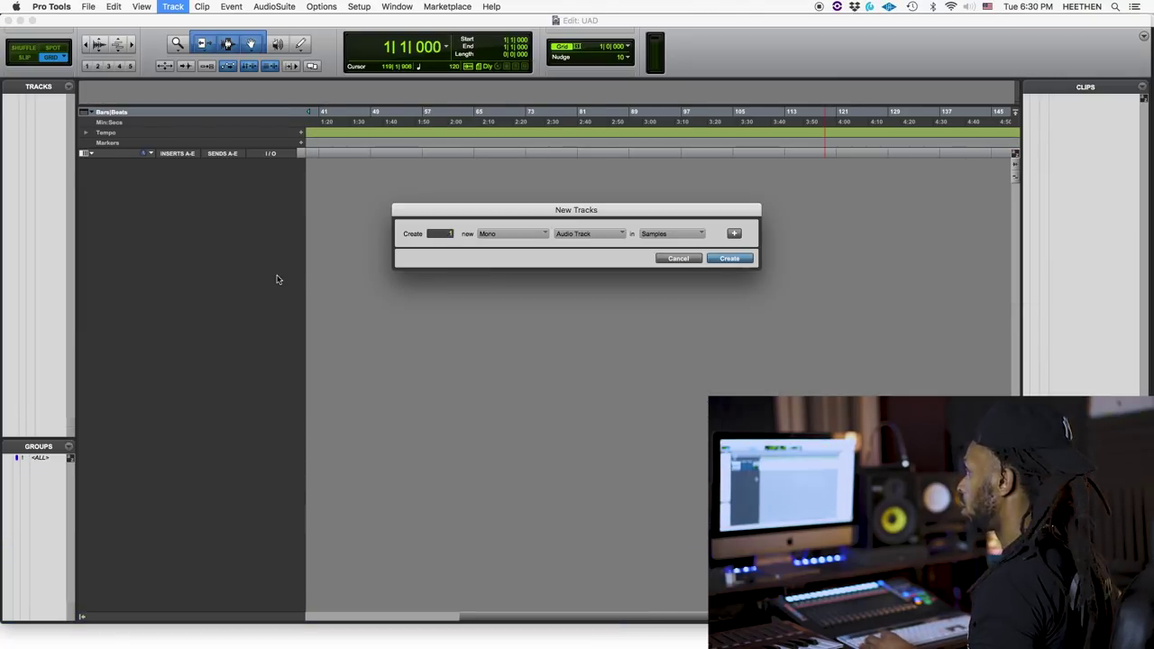
key(Return)
drag(201, 214, 208, 233)
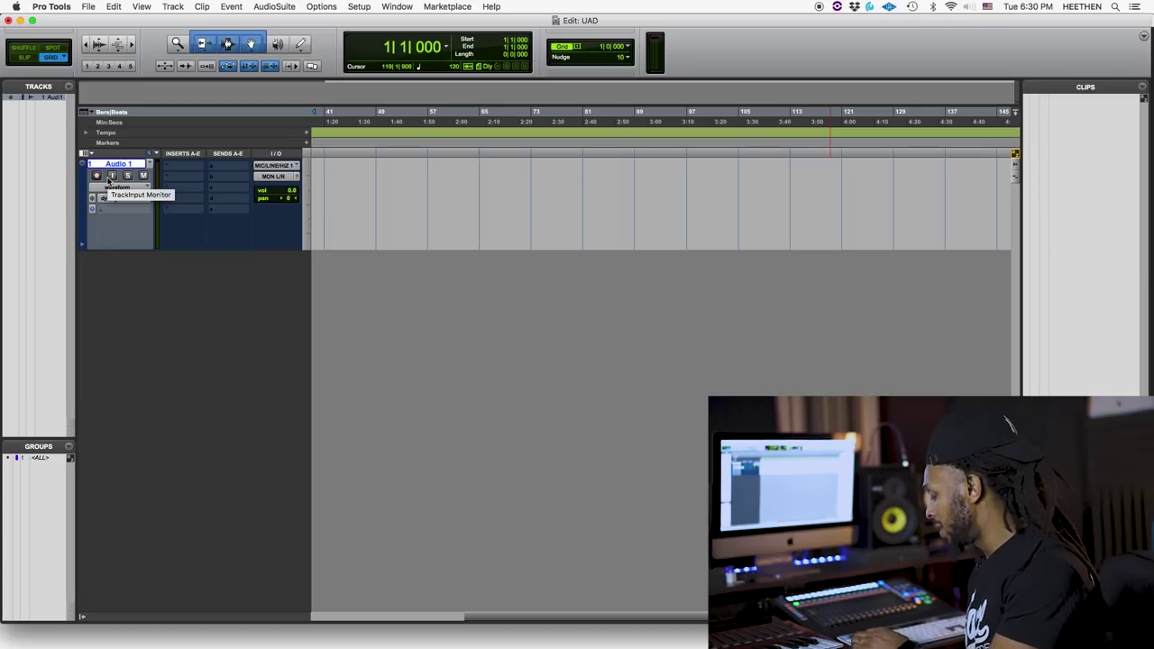
Step: Cycle between Pro Tools and UAD Console, ending with Console in front
key(super+Tab)
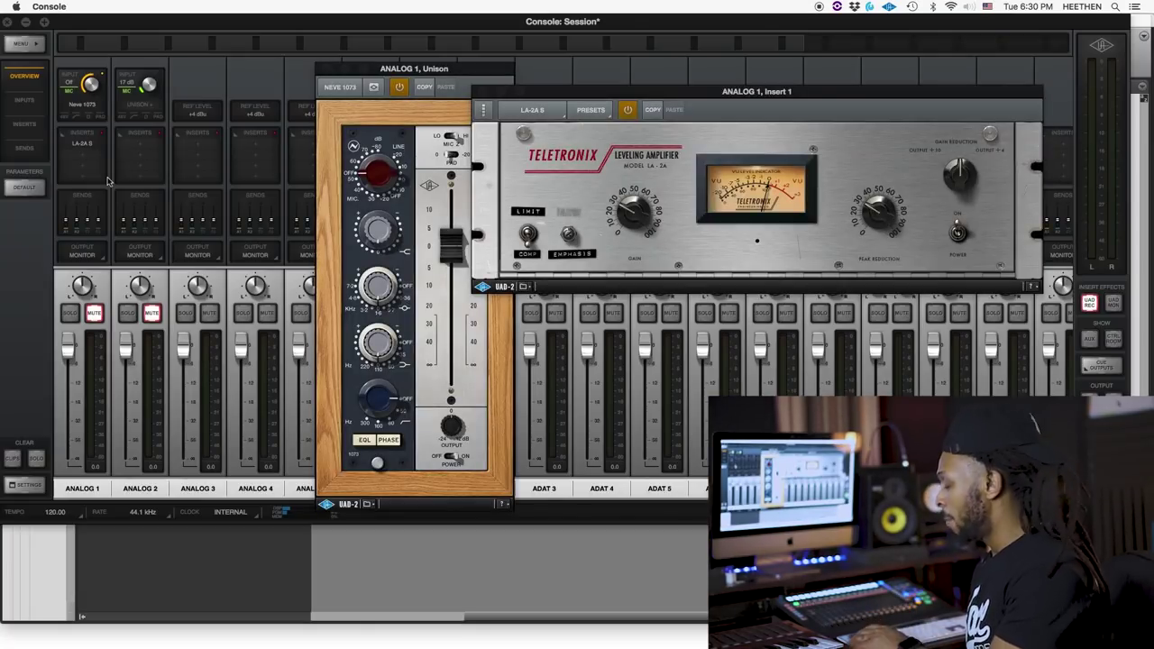
key(super+Tab)
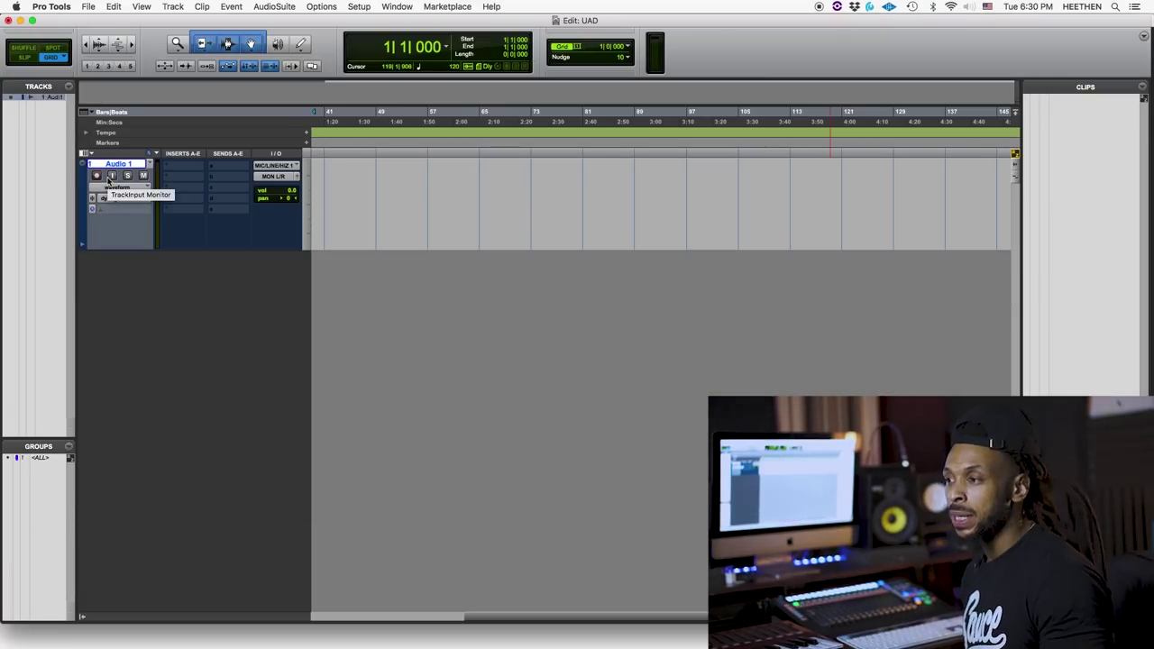
key(super+Tab)
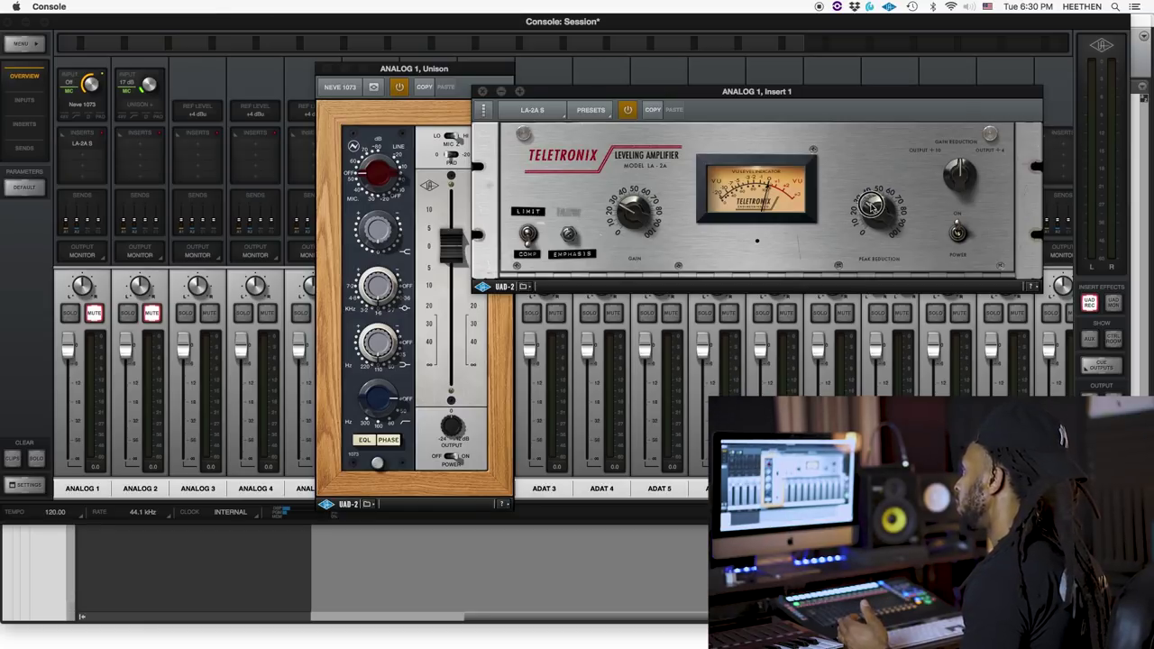
Step: Adjust the LA-2A Peak Reduction knob on Analog 1's Insert 1
click(865, 212)
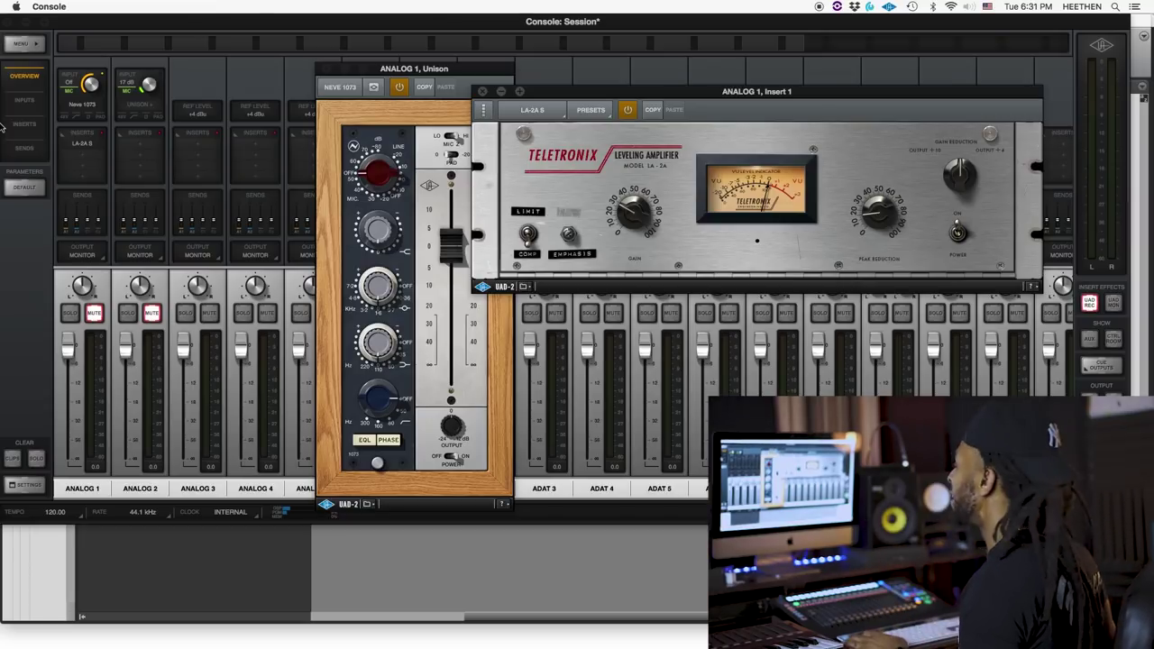
key(super+Tab)
key(super+Tab)
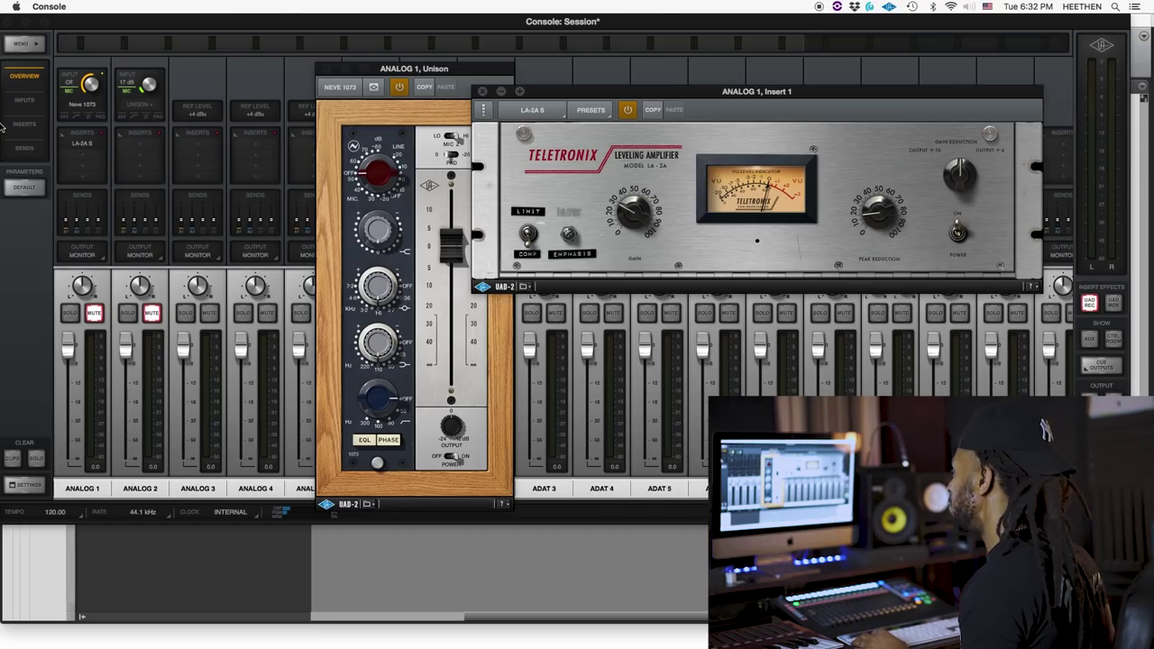
Step: Move the Neve 1073 and LA-2A windows apart, then toggle Insert Effects to UAD MON and back to UAD REC
drag(397, 71, 323, 86)
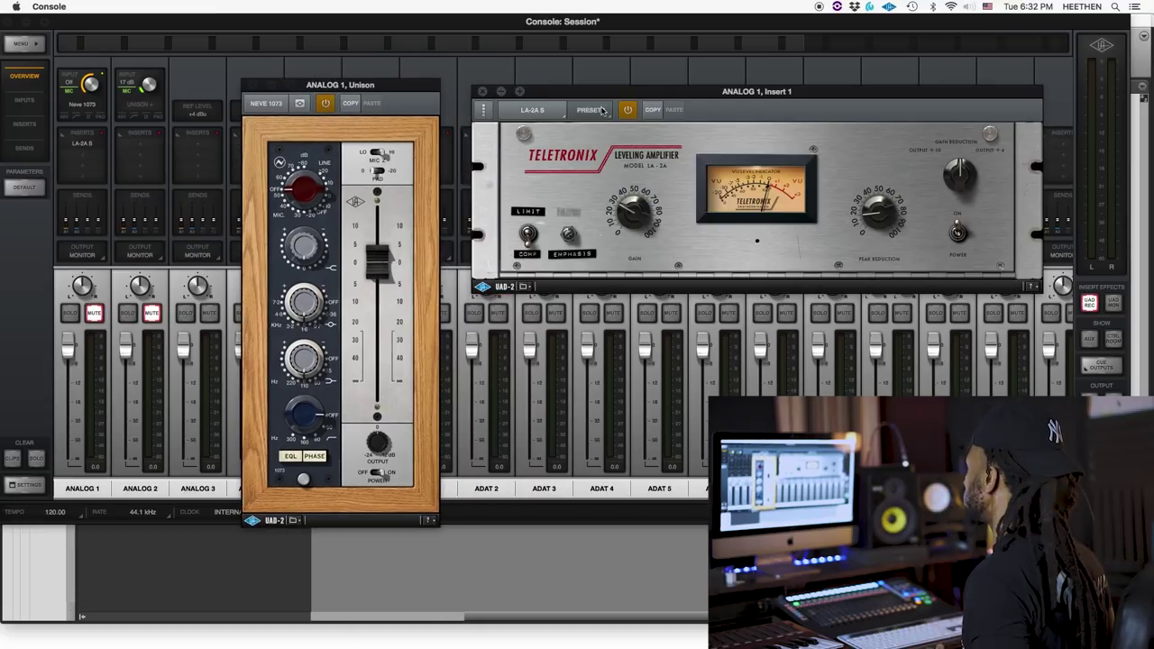
drag(601, 92, 559, 51)
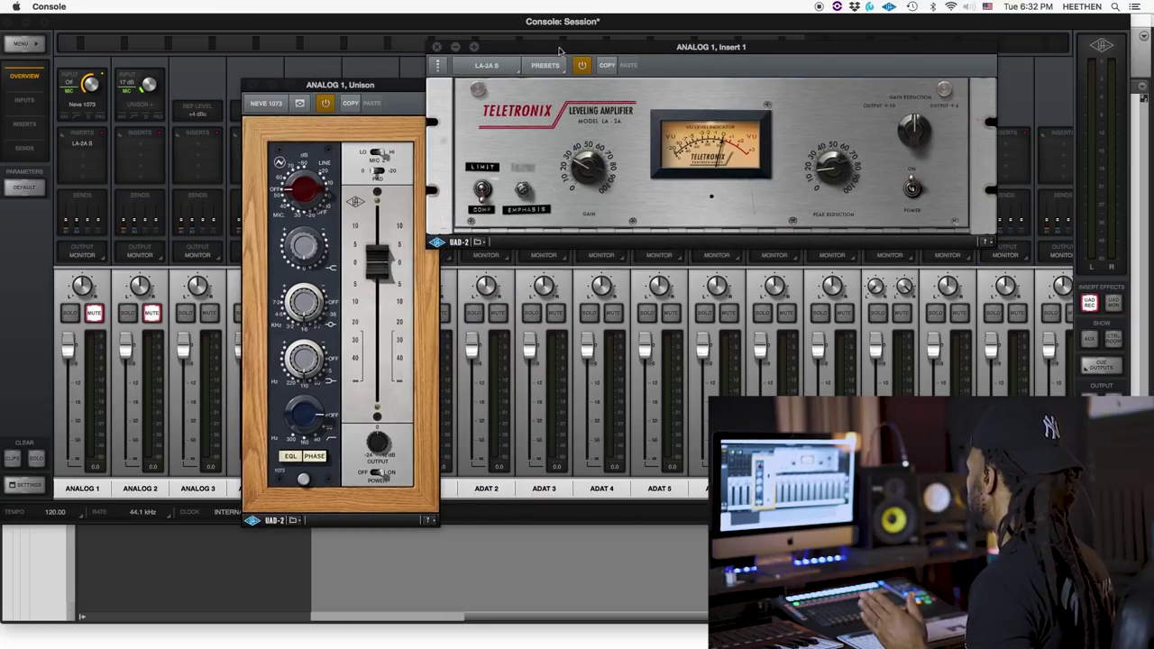
click(1113, 305)
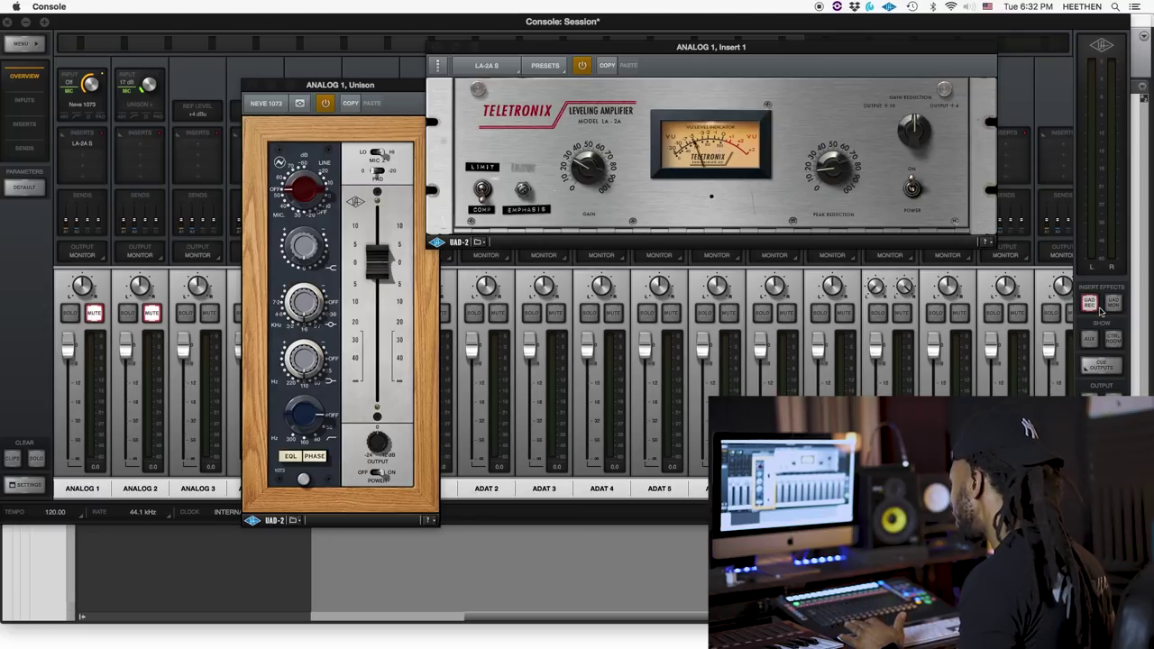
click(1091, 303)
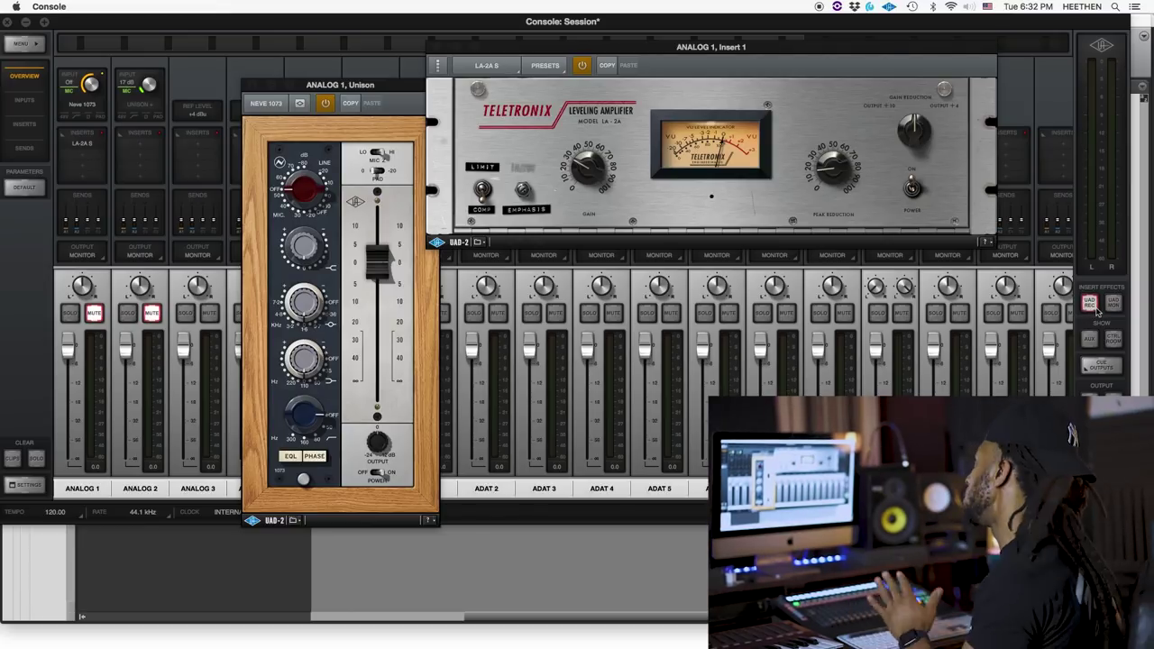
Step: Set Insert Effects to UAD MON and unmute Analog 2, then return to Pro Tools
click(1113, 305)
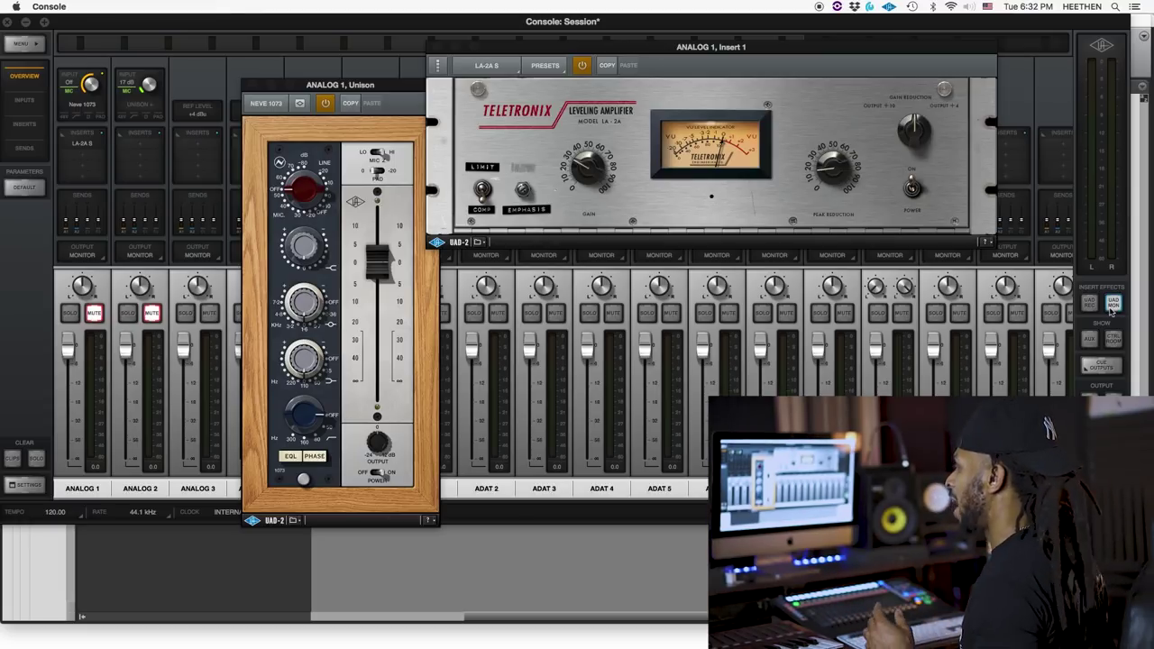
click(1111, 307)
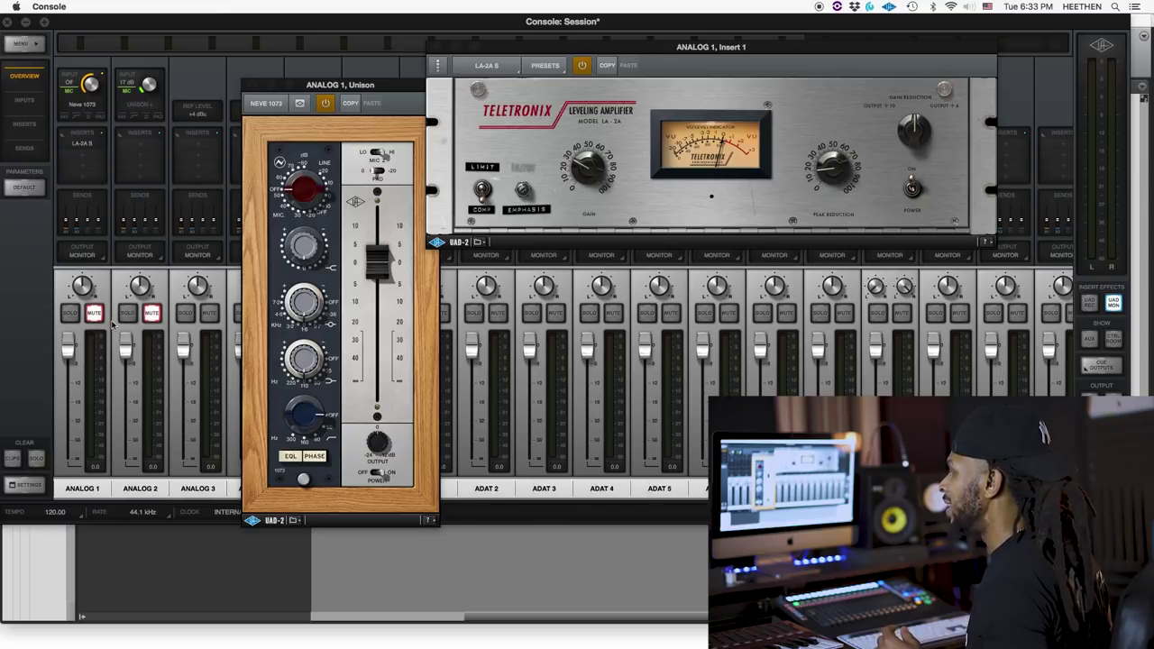
click(151, 315)
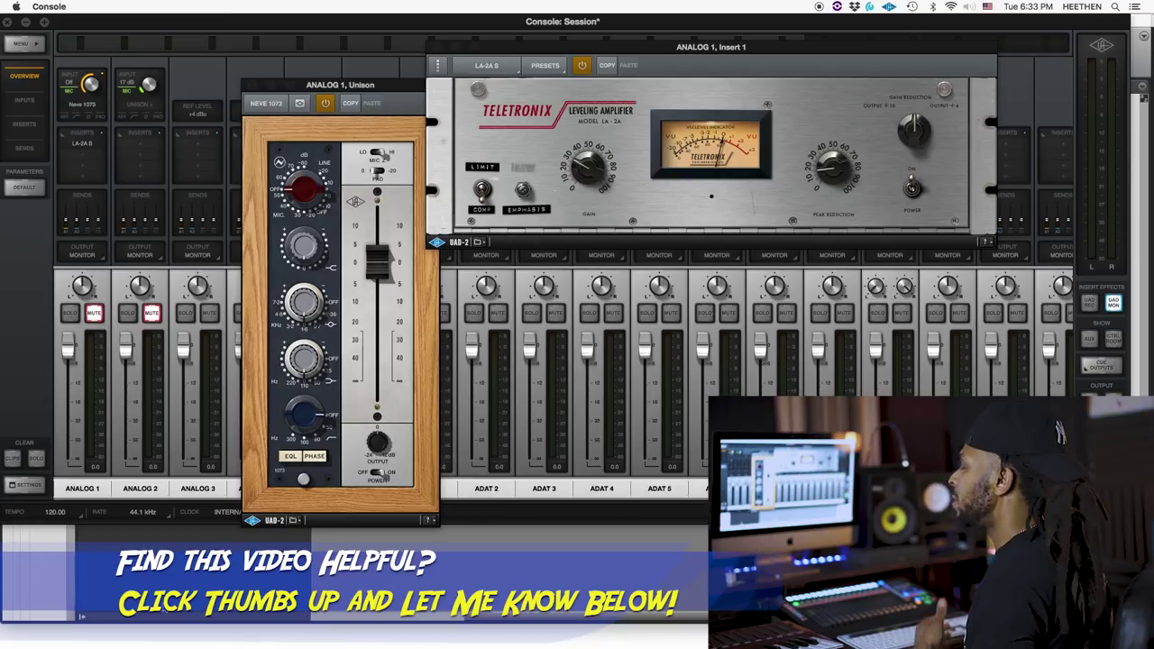
key(super+Tab)
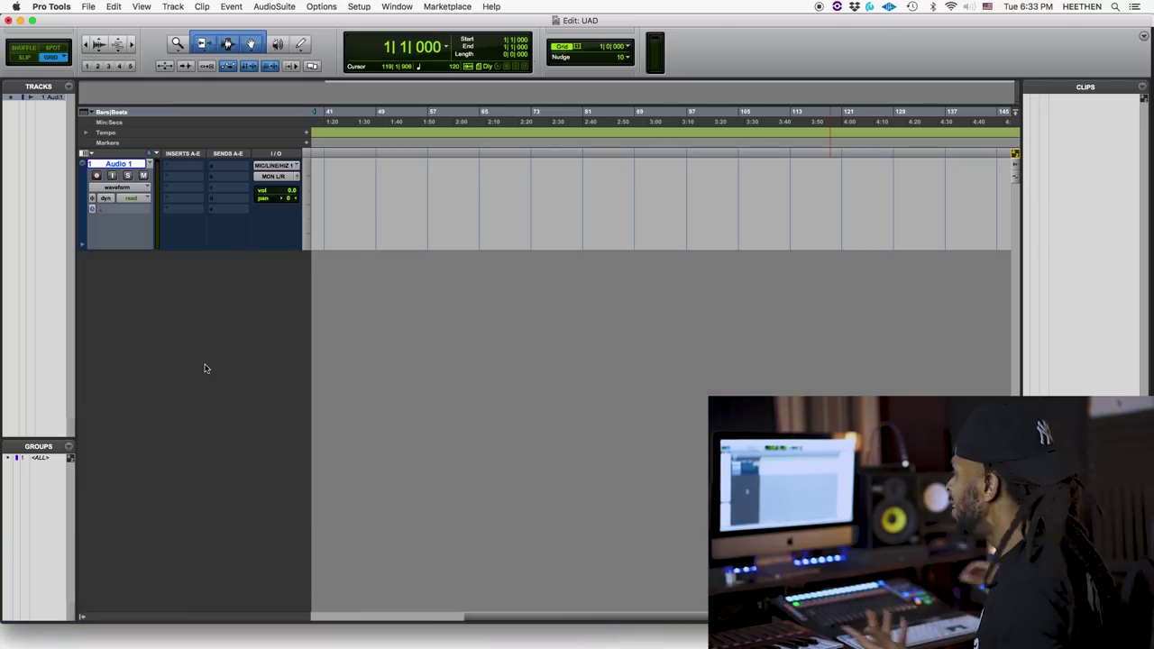
Step: Keep Audio 1's input on MIC/LINE/HIZ 1 (Mono), then bring the Neve 1073 window forward in Console
click(255, 169)
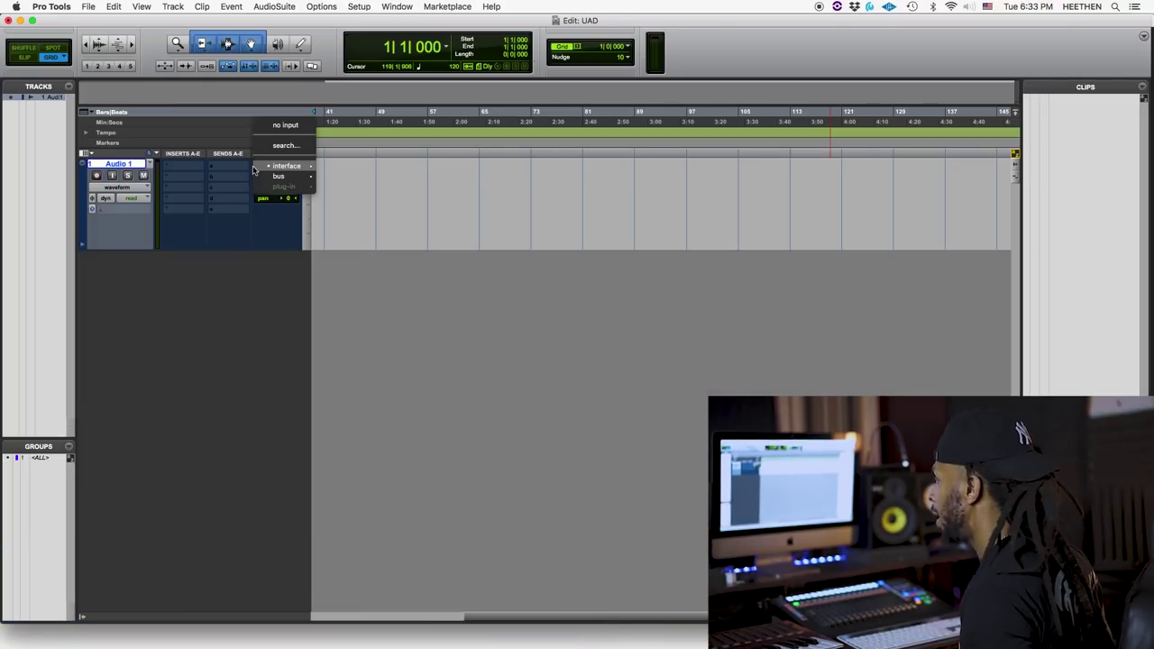
mouse_move(289, 166)
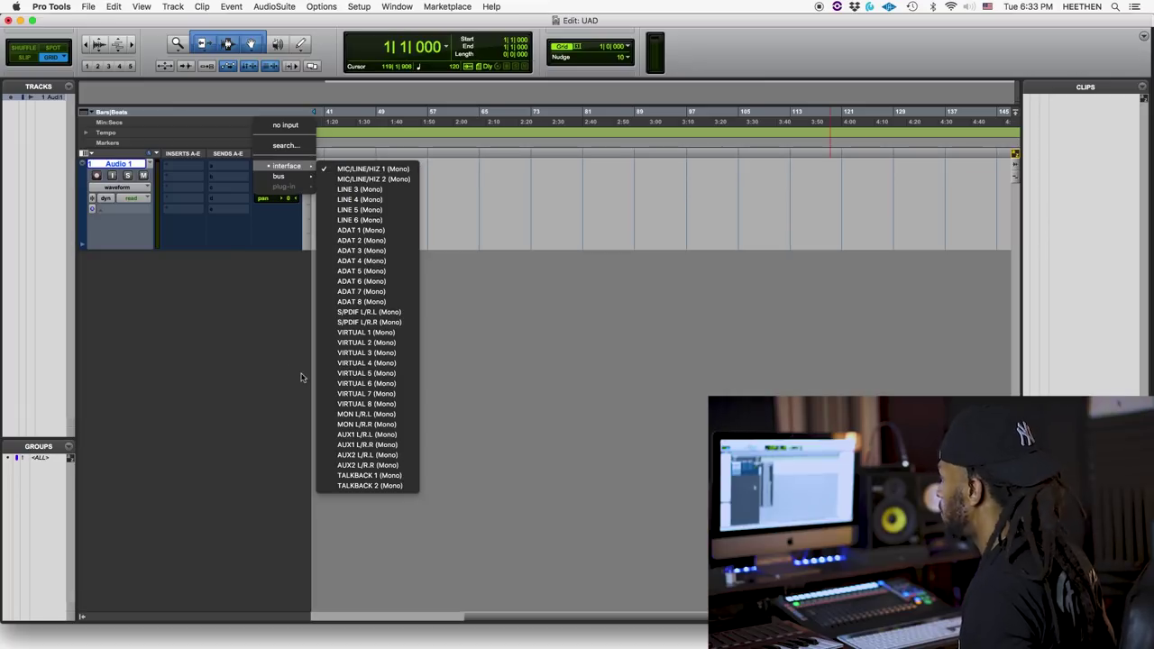
click(262, 337)
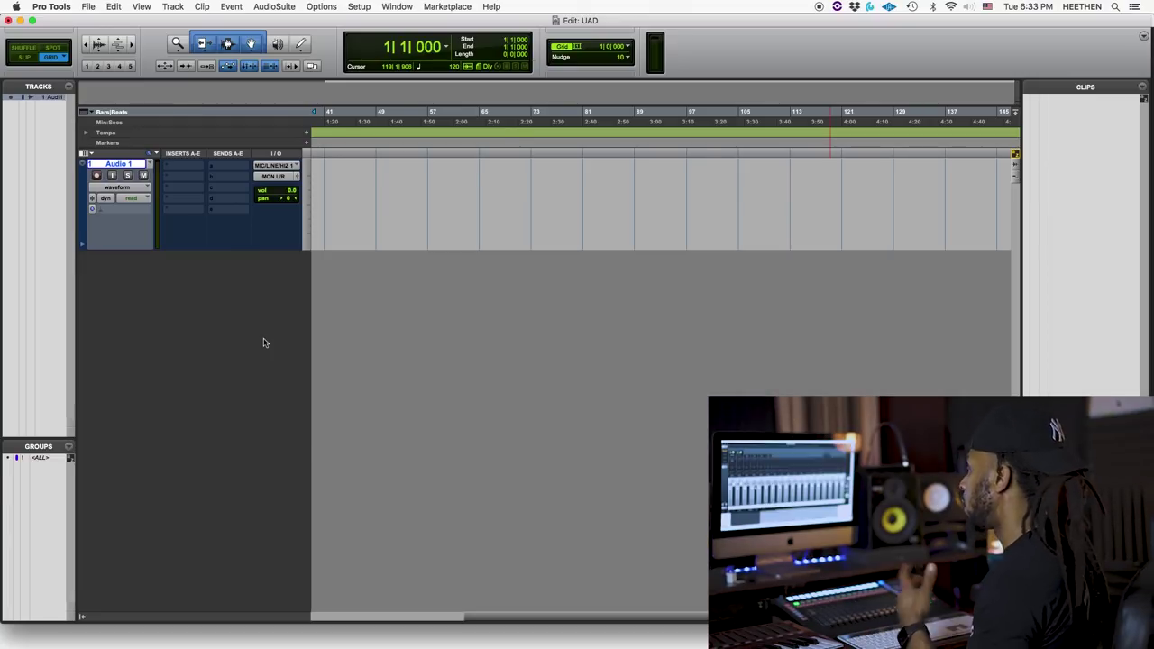
key(super+Tab)
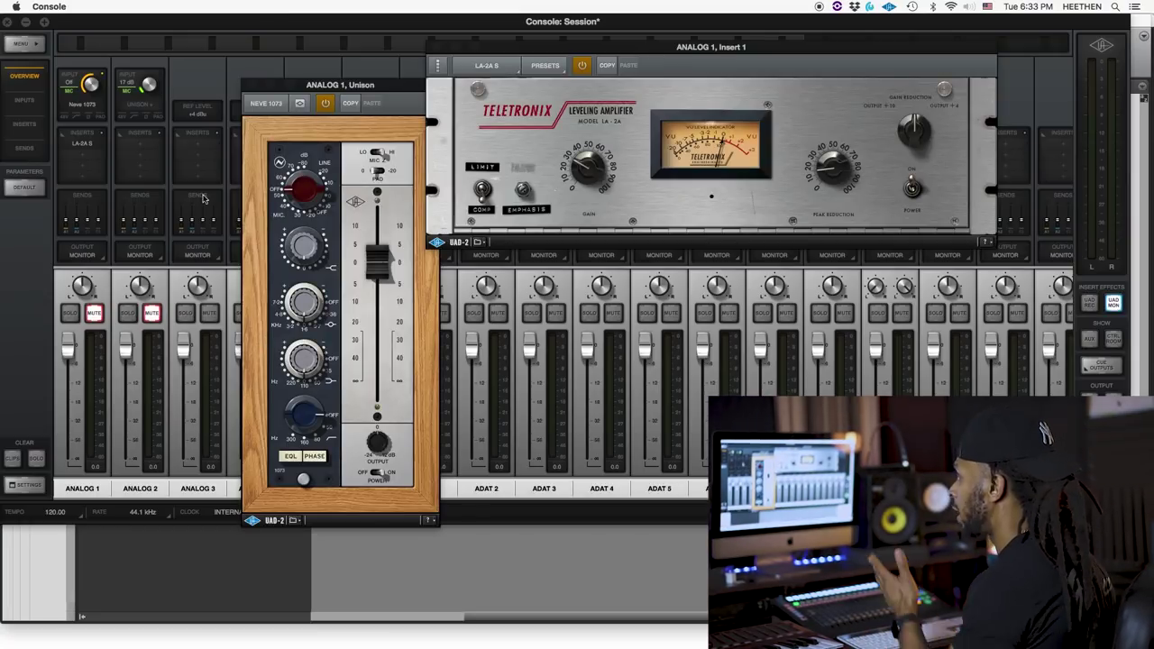
click(82, 107)
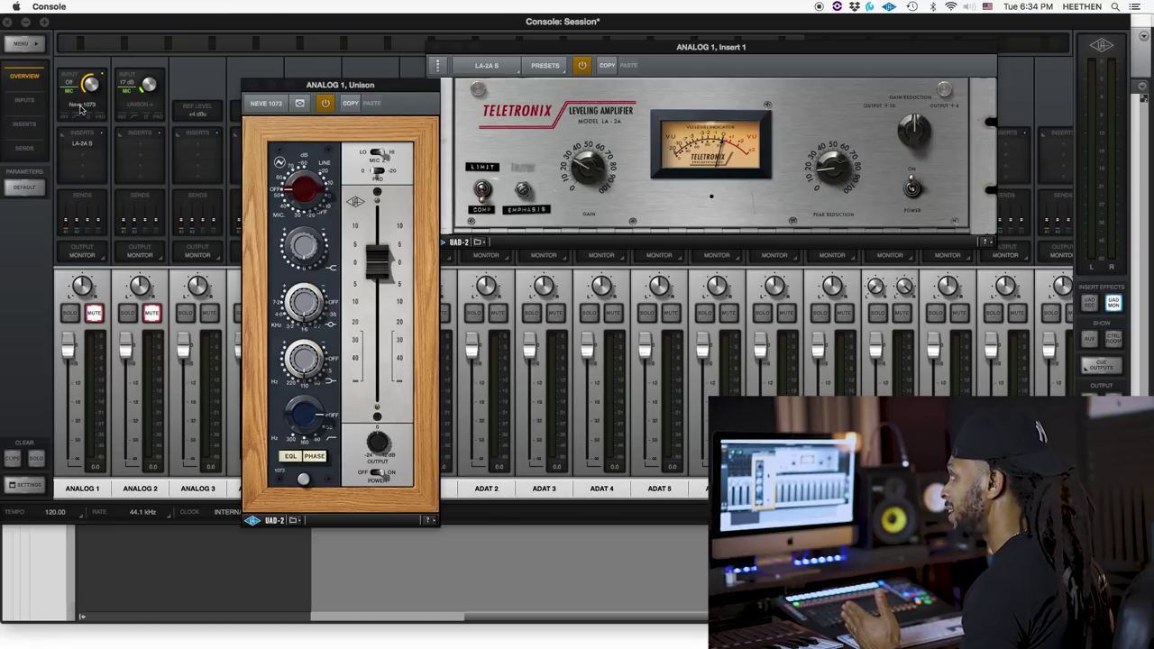